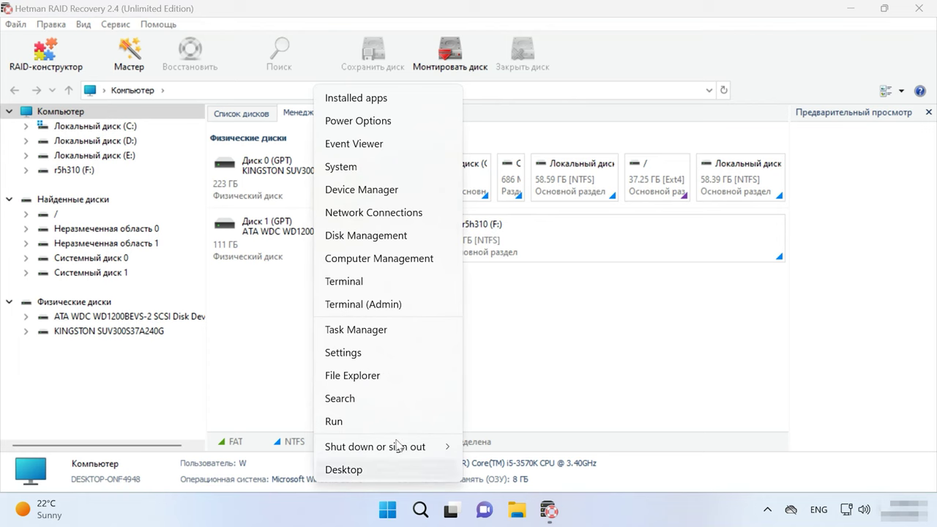
# Examine how Disk 1 is listed in a maximized Windows Disk Management window, and switch back to Hetman RAID Recovery.
pyautogui.click(393, 235)
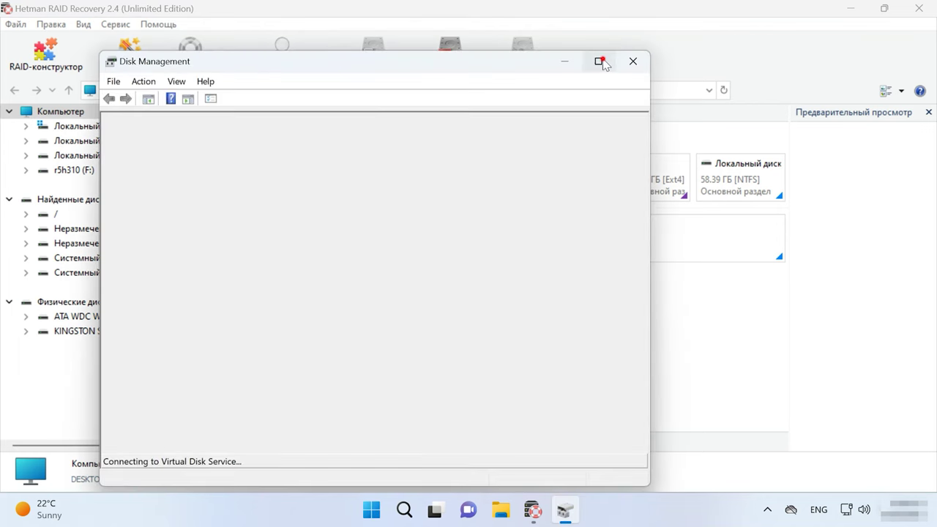
pyautogui.click(601, 62)
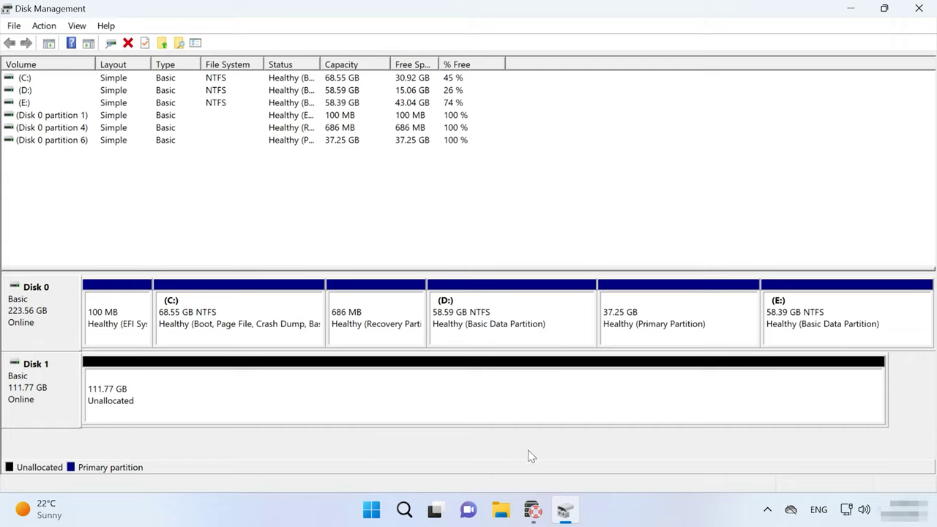
pyautogui.click(532, 510)
# Save a full image of physical Disk 1 (ATA WDC WD1200BEVS-2) to hard disk as a .dsk file in the PercH310+HBA network folder.
pyautogui.click(281, 246)
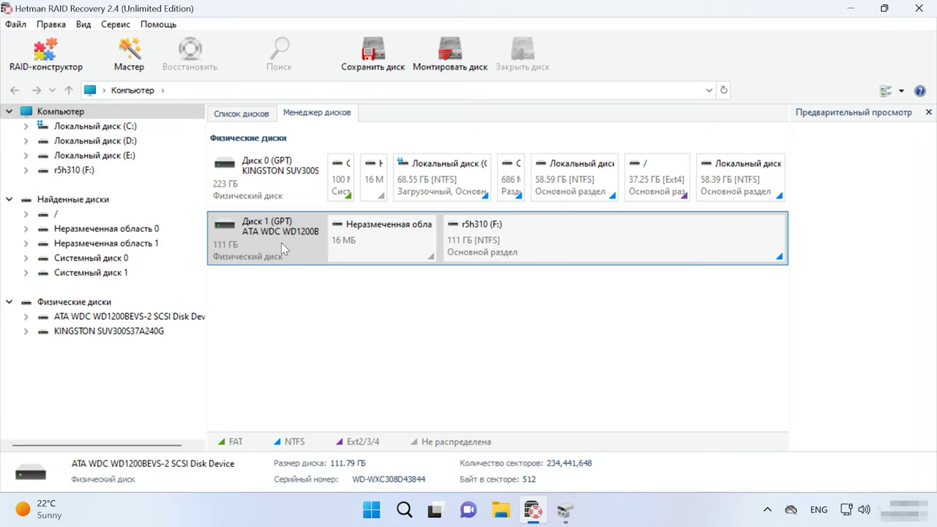
pyautogui.rightClick(286, 242)
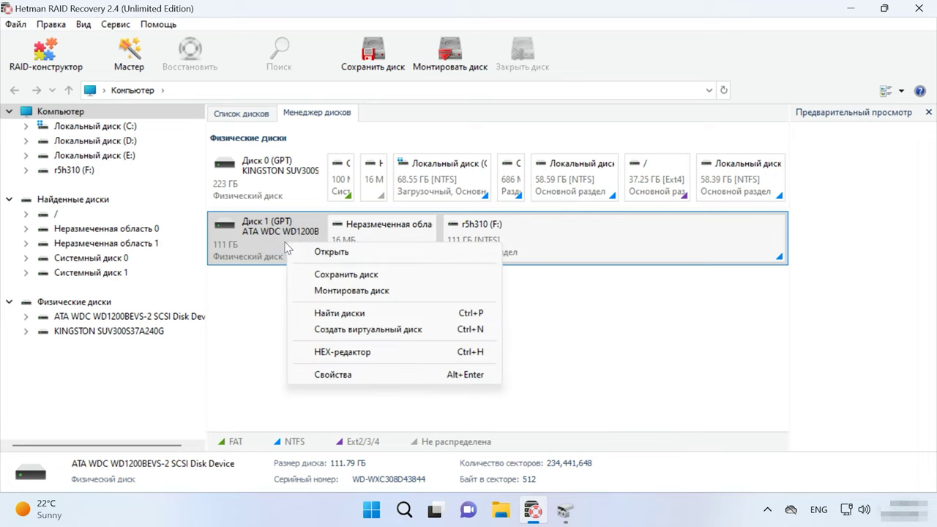
pyautogui.click(378, 282)
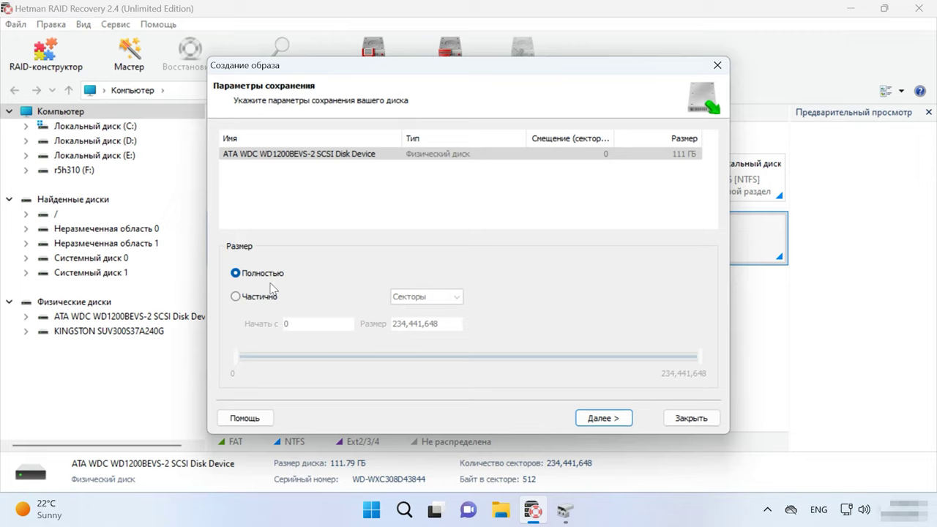
pyautogui.click(601, 421)
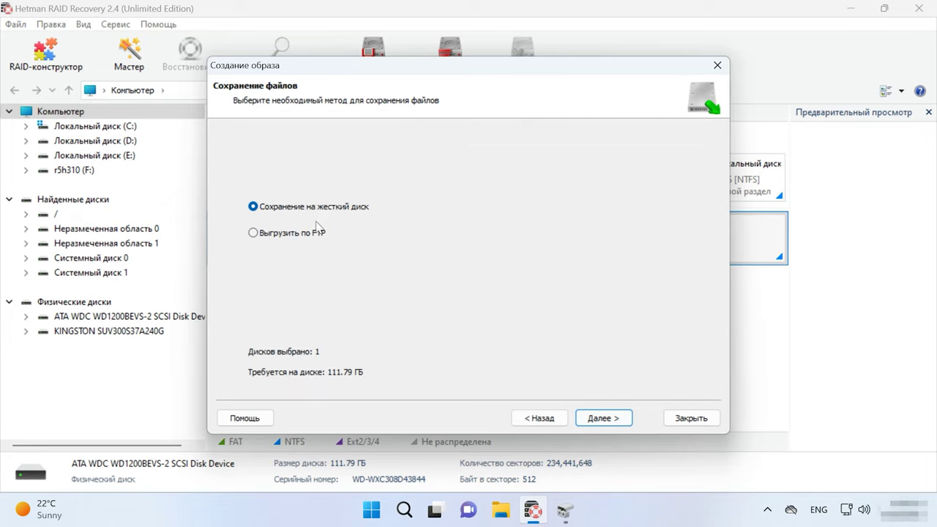
pyautogui.click(596, 416)
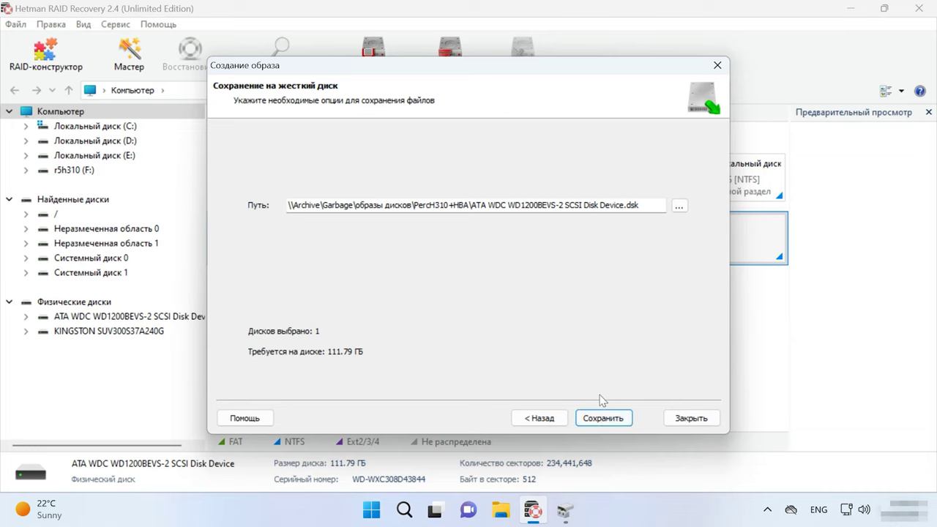
pyautogui.click(680, 206)
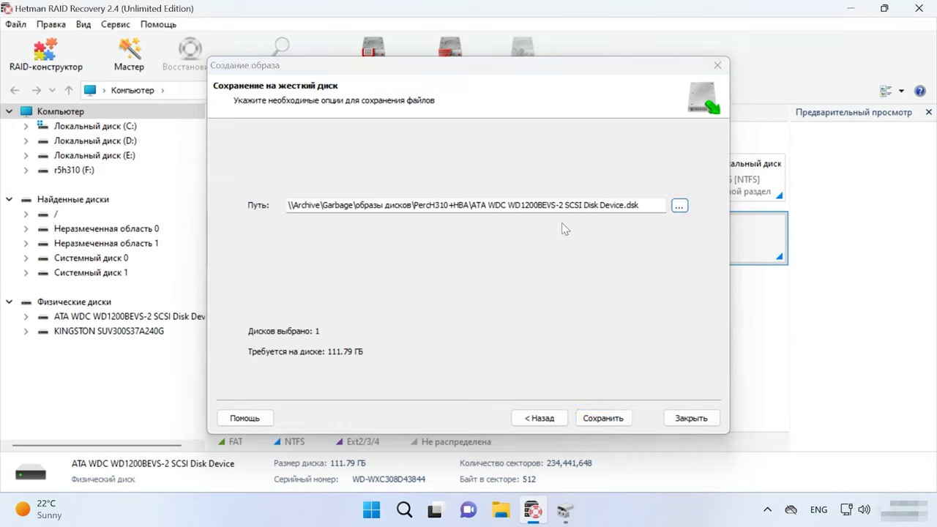
pyautogui.click(612, 423)
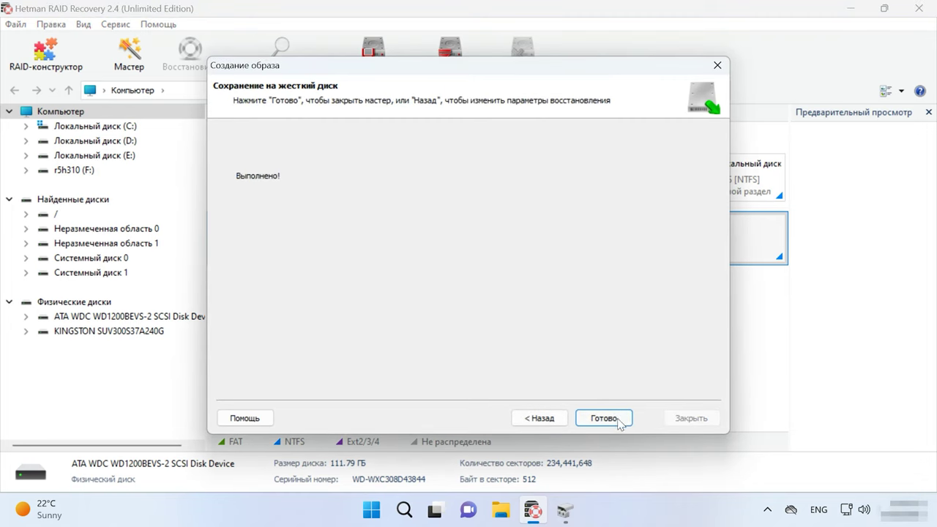
pyautogui.click(618, 421)
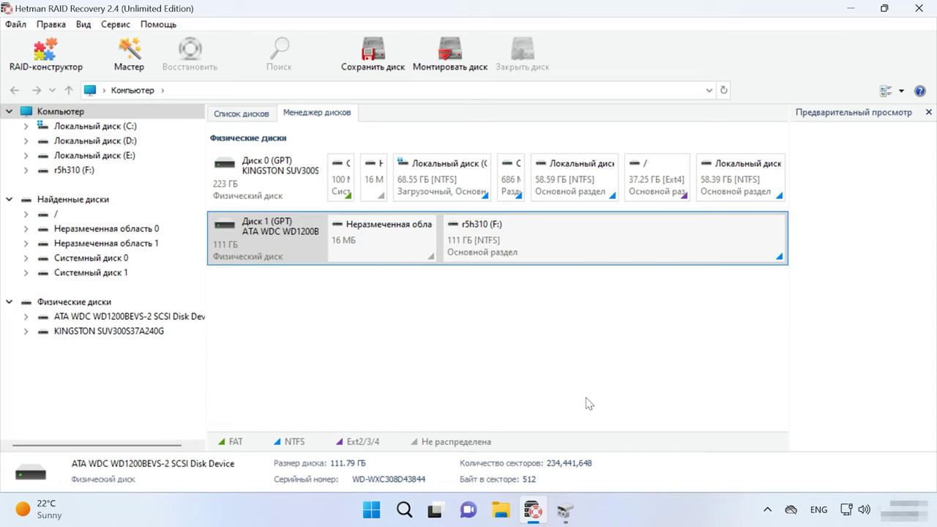
# Mount the three SEAGATE ST9146853SS SCSI Disk Device images (0, 1 and 2) from the PercH310+HBA folder as RAW images.
pyautogui.click(116, 25)
pyautogui.click(172, 79)
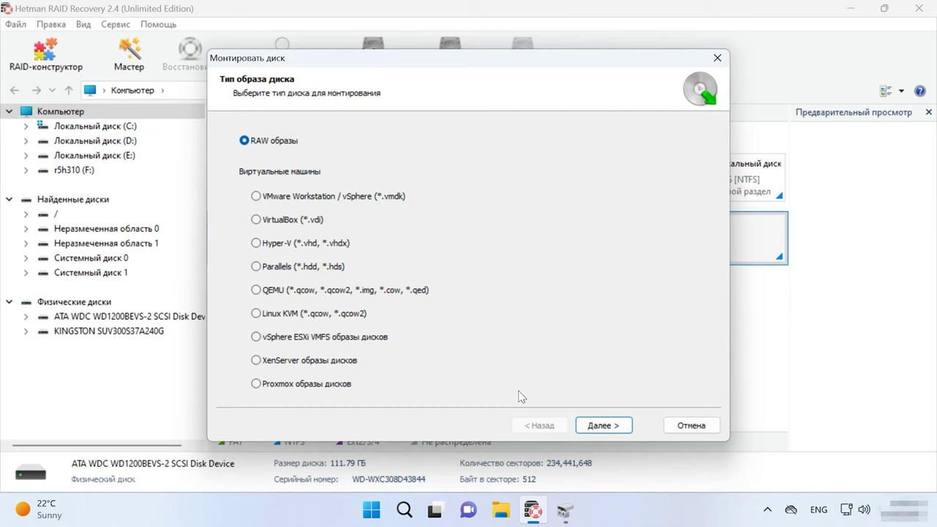
pyautogui.click(603, 426)
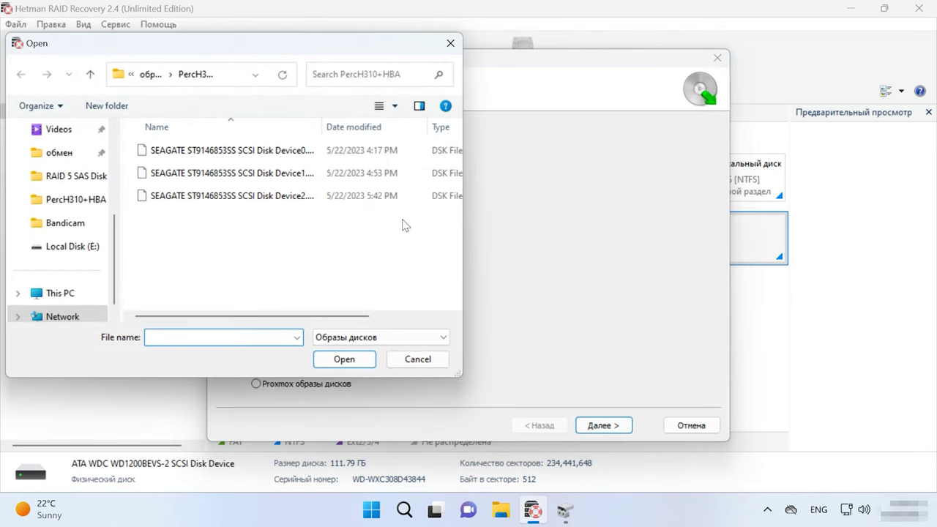
pyautogui.click(222, 154)
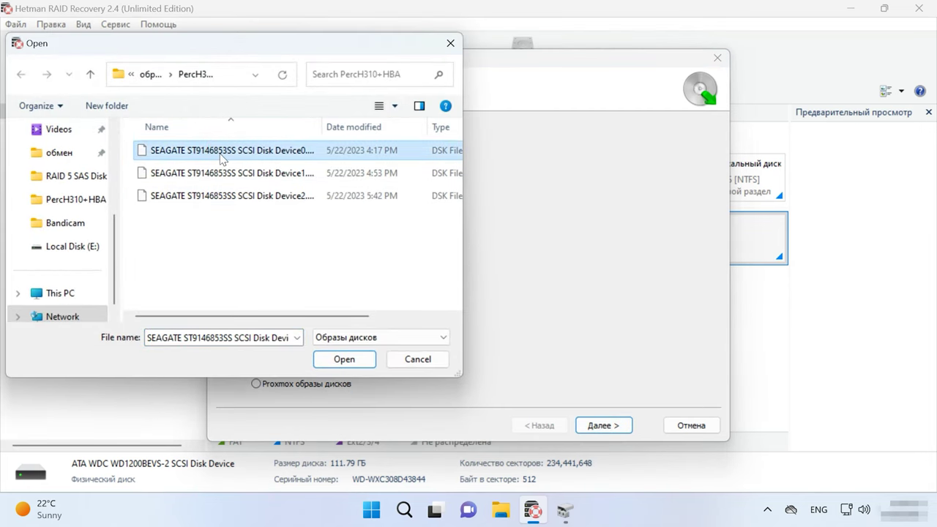
pyautogui.keyDown('shift'); pyautogui.click(232, 199); pyautogui.keyUp('shift')
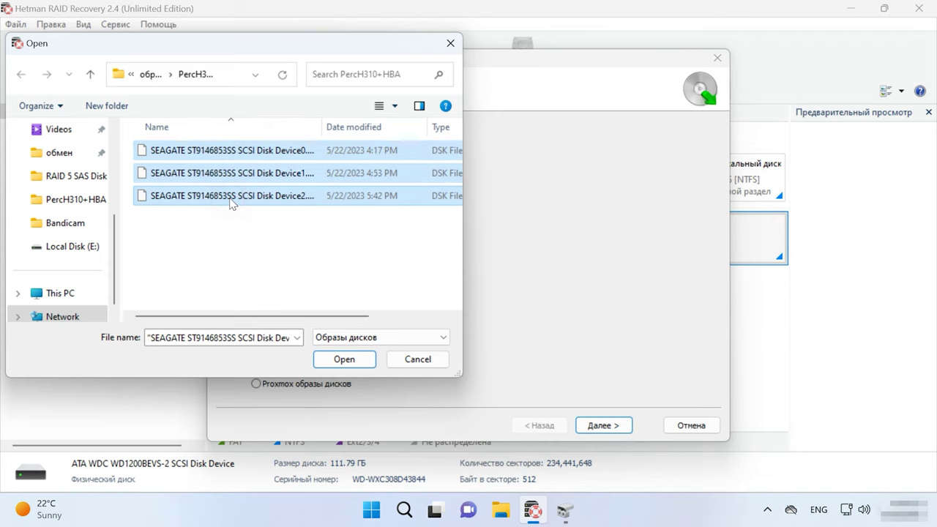
pyautogui.click(362, 360)
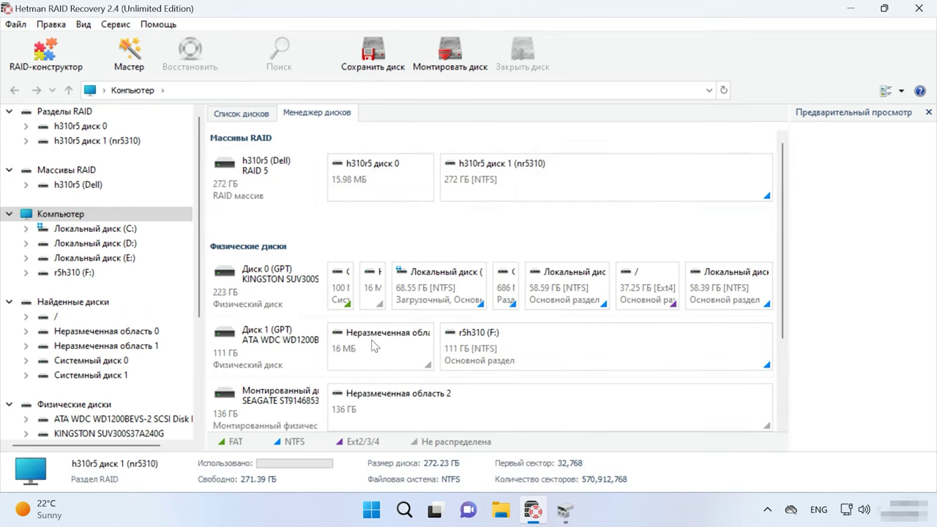
# Examine the properties of the h310r5 (Dell) RAID 5 array and its nr5310 partition.
pyautogui.click(241, 187)
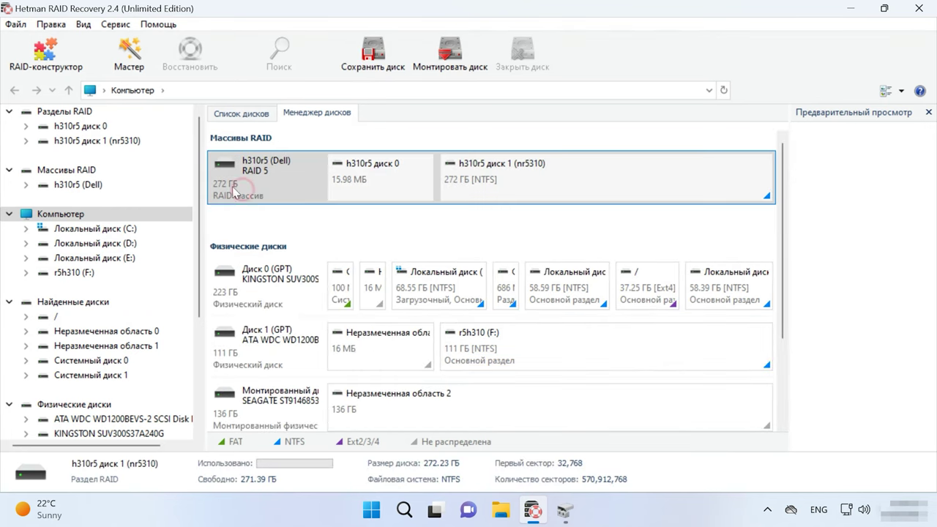
pyautogui.click(533, 185)
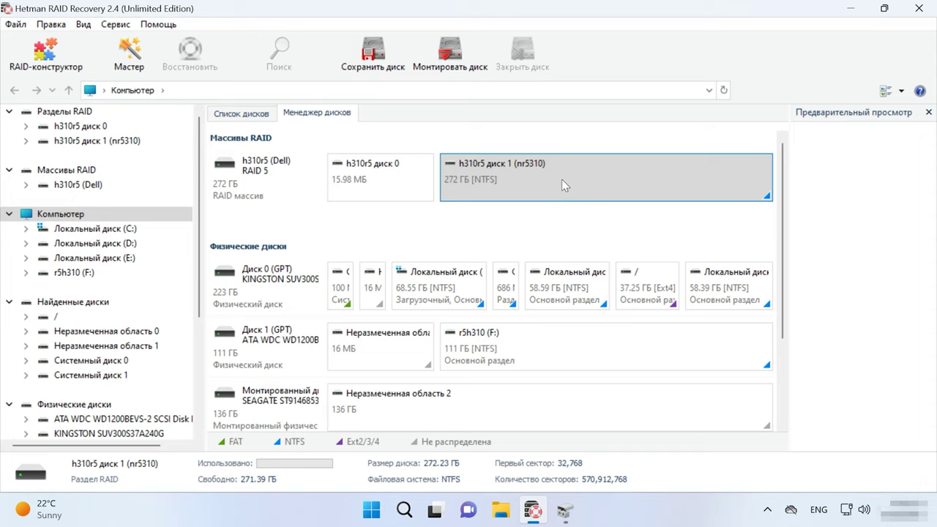
pyautogui.click(297, 183)
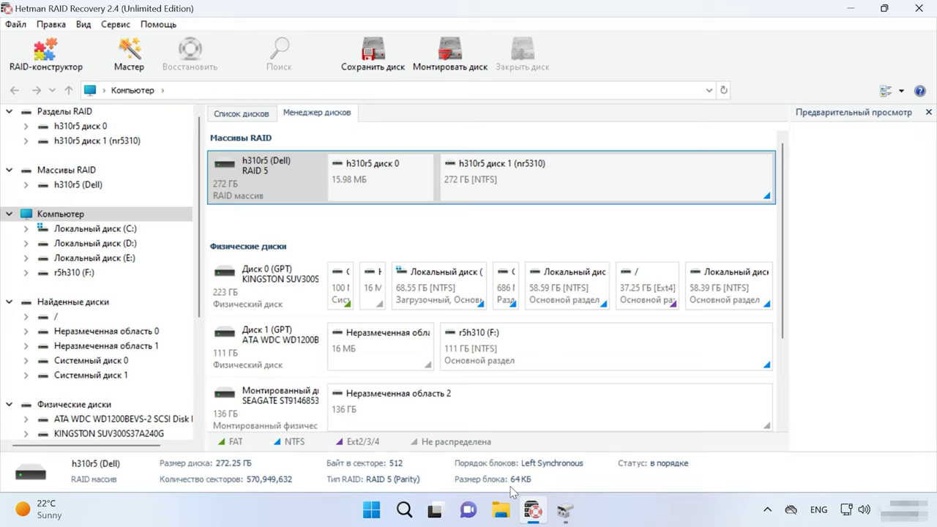
# Run a quick scan of the RAID partition h310r5 диск 1 (nr5310) and display the files found.
pyautogui.rightClick(549, 186)
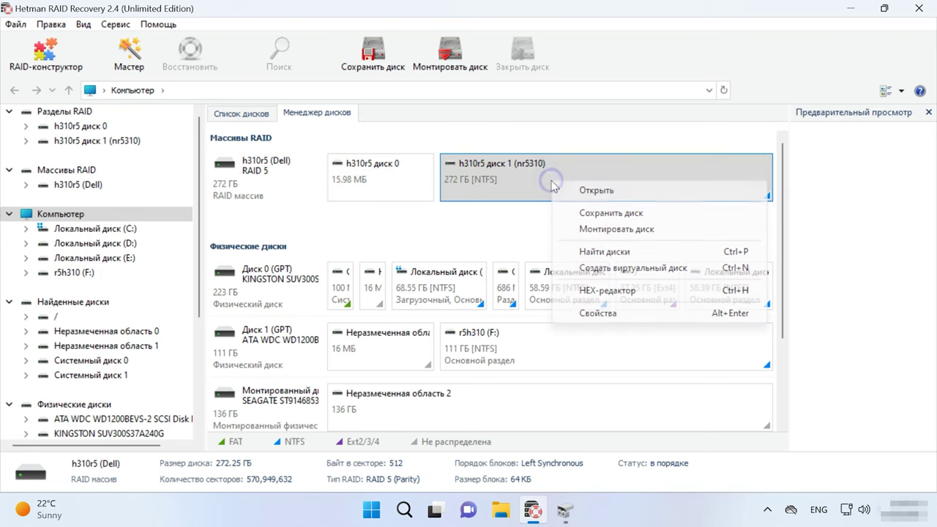
pyautogui.click(632, 192)
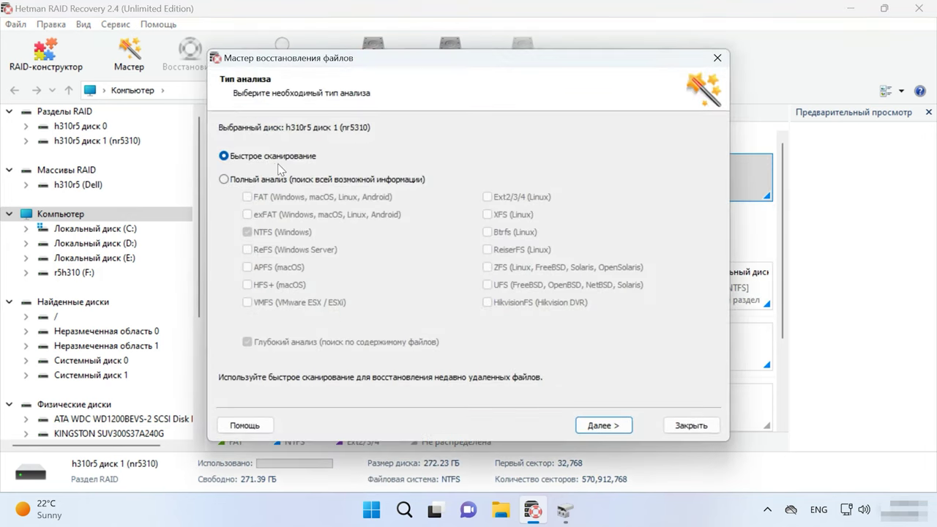
pyautogui.click(258, 181)
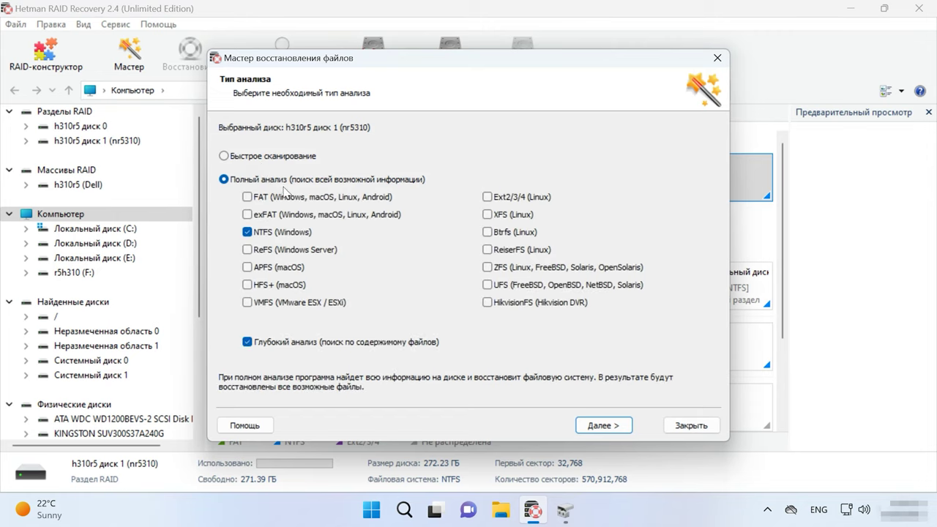
pyautogui.click(273, 155)
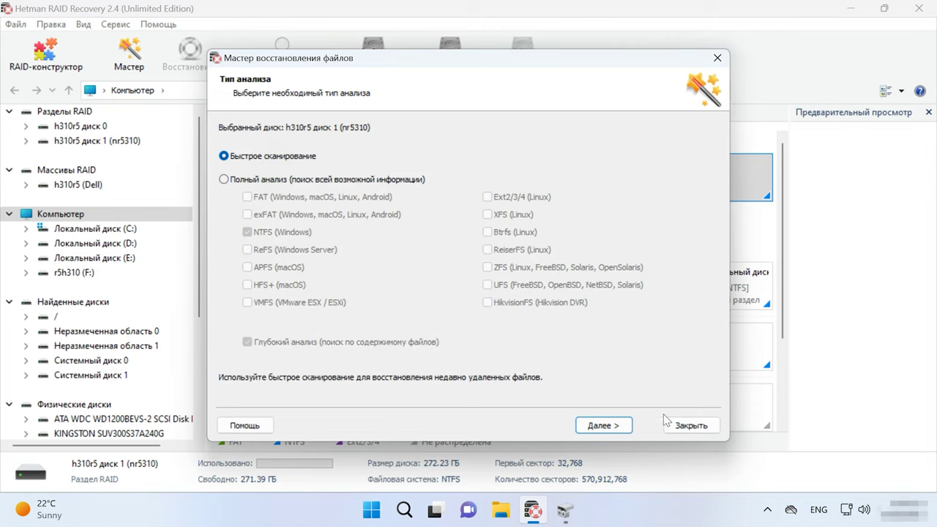
pyautogui.click(619, 426)
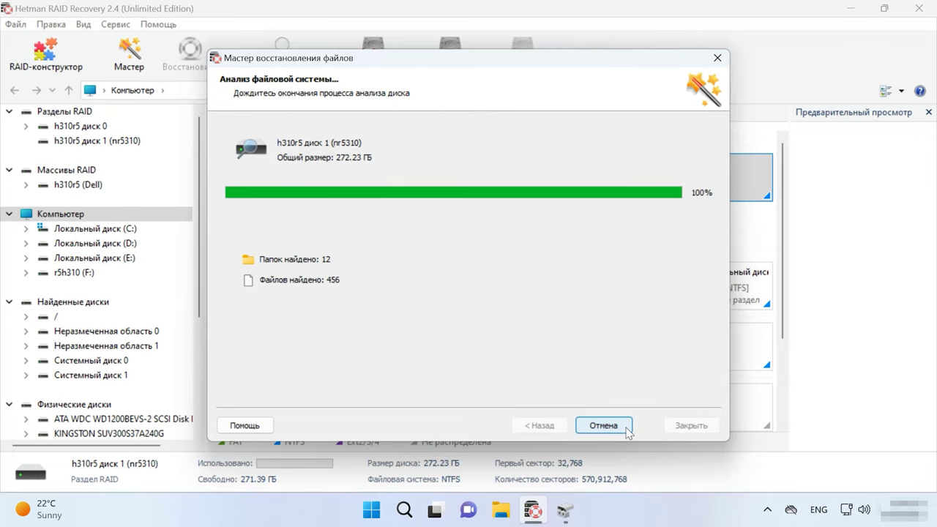
pyautogui.click(621, 429)
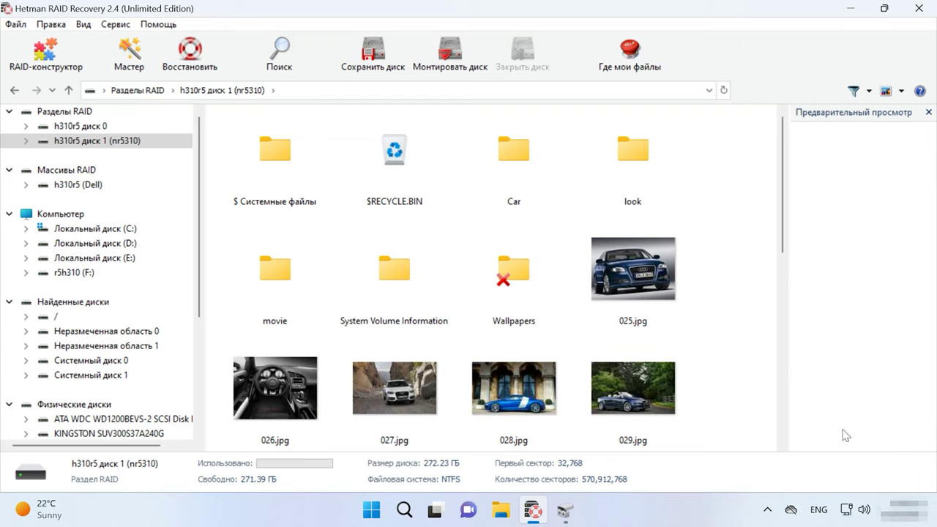
# Browse the found files and preview Headphones.docx and the deleted photo of the blue striped sports car on a road.
pyautogui.scroll(-5, 711, 261)
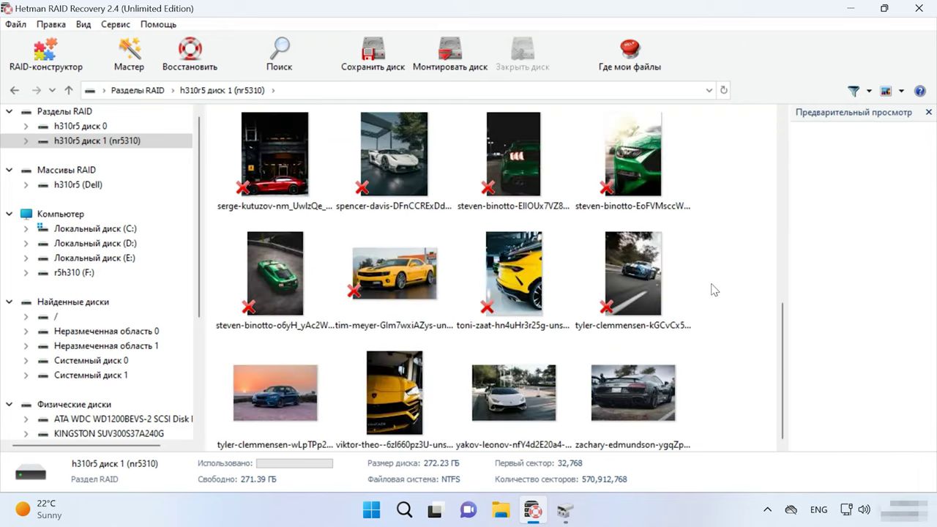
pyautogui.scroll(5, 719, 296)
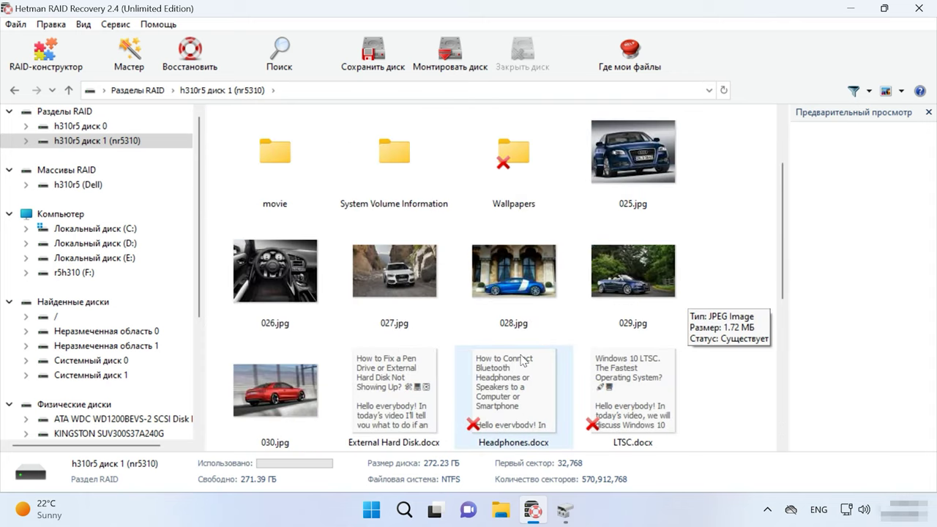
pyautogui.click(519, 361)
pyautogui.scroll(-5, 585, 337)
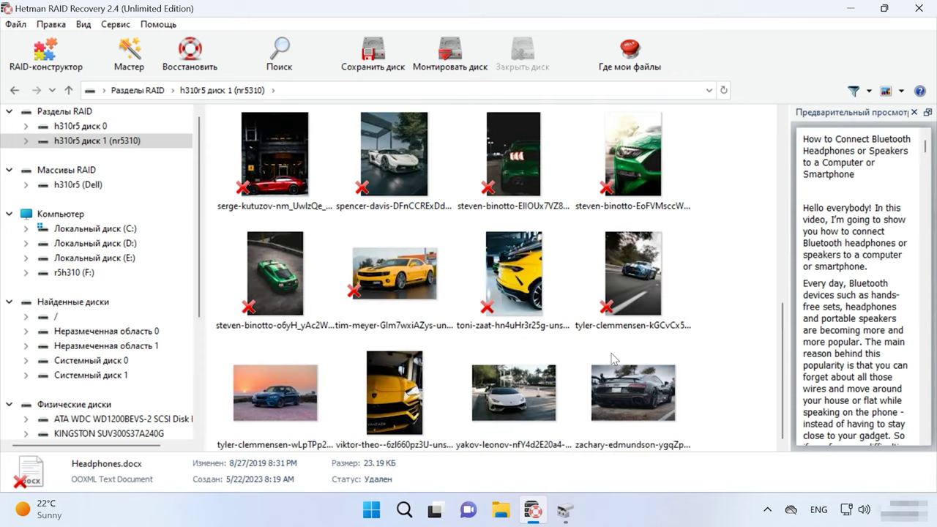
pyautogui.click(618, 314)
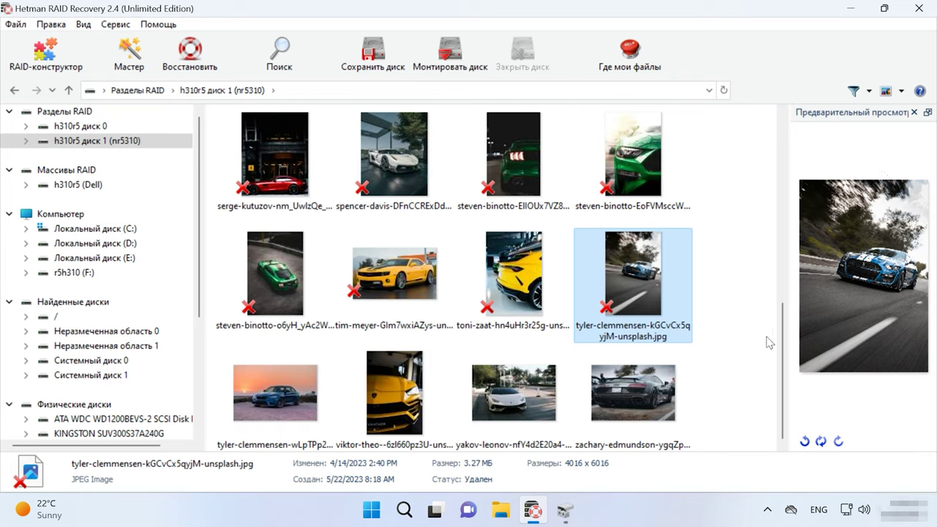
# Recover the eight deleted car photos in the two rows ending with the previewed one to the hard disk folder C:\1\.
pyautogui.moveTo(741, 159); pyautogui.dragTo(266, 300)
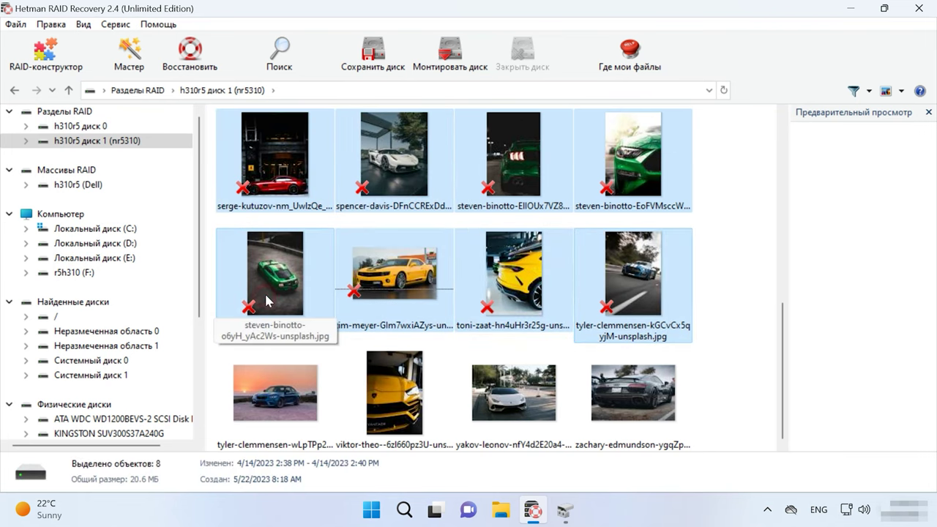
pyautogui.click(204, 73)
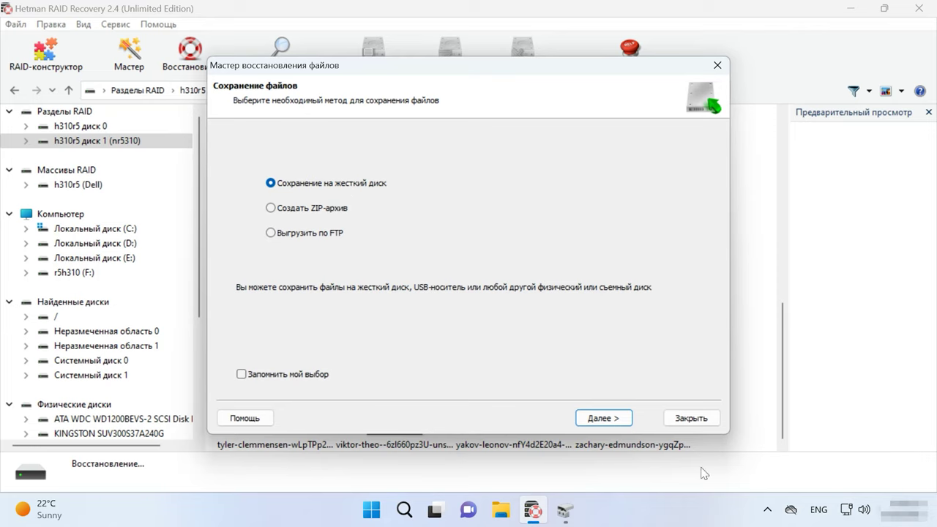
pyautogui.click(603, 419)
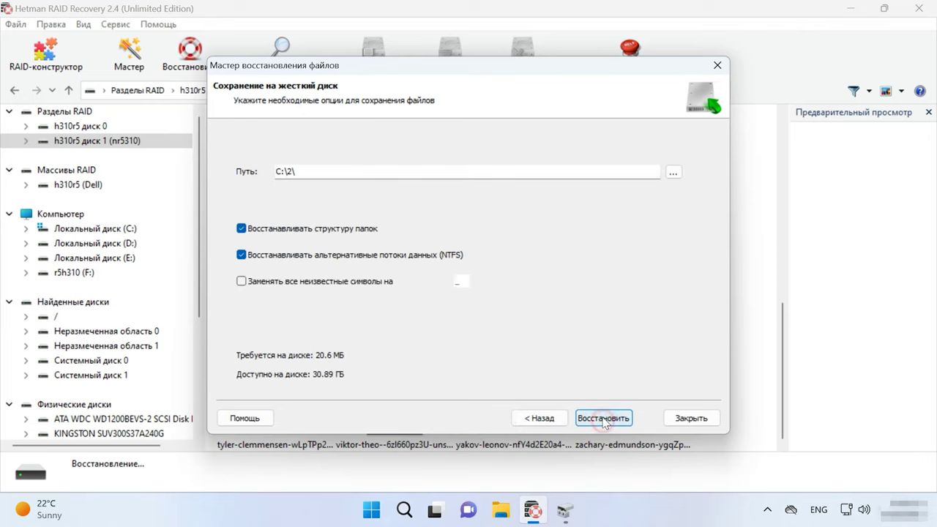
pyautogui.doubleClick(290, 172)
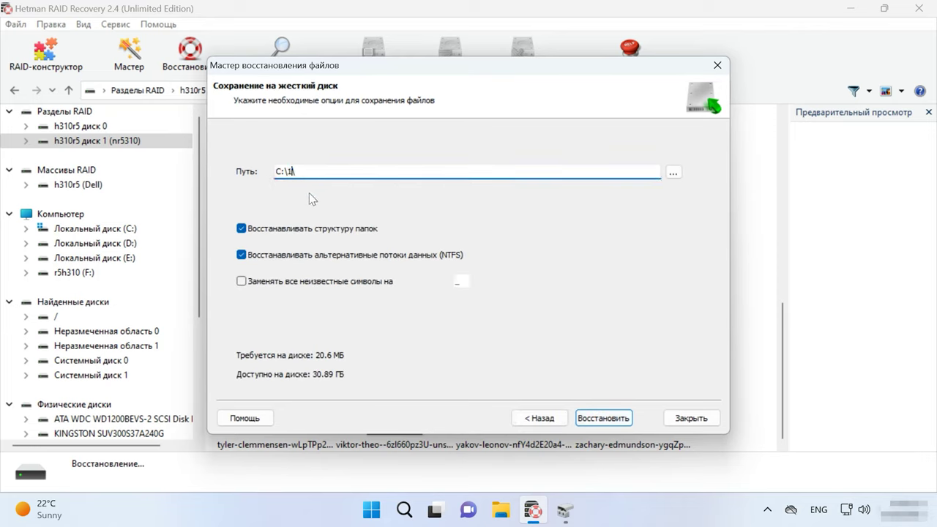
pyautogui.write('1\\')
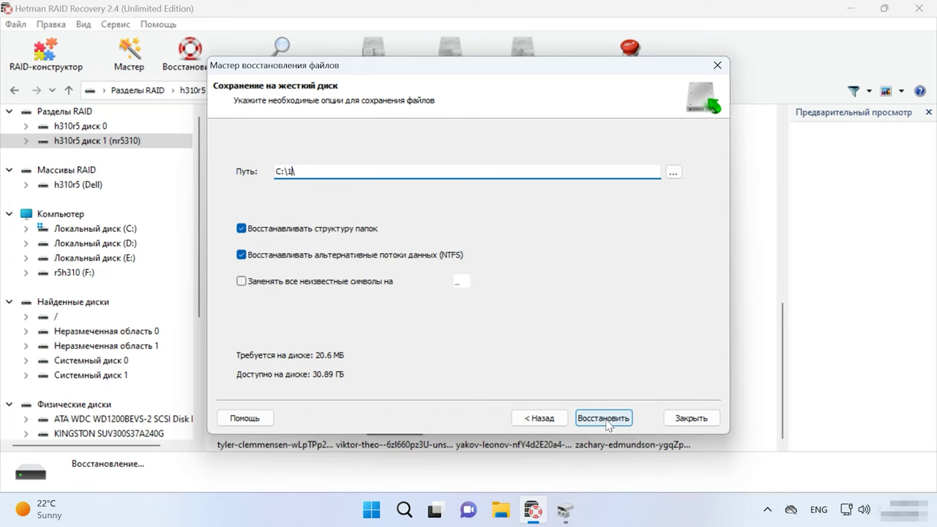
pyautogui.click(606, 422)
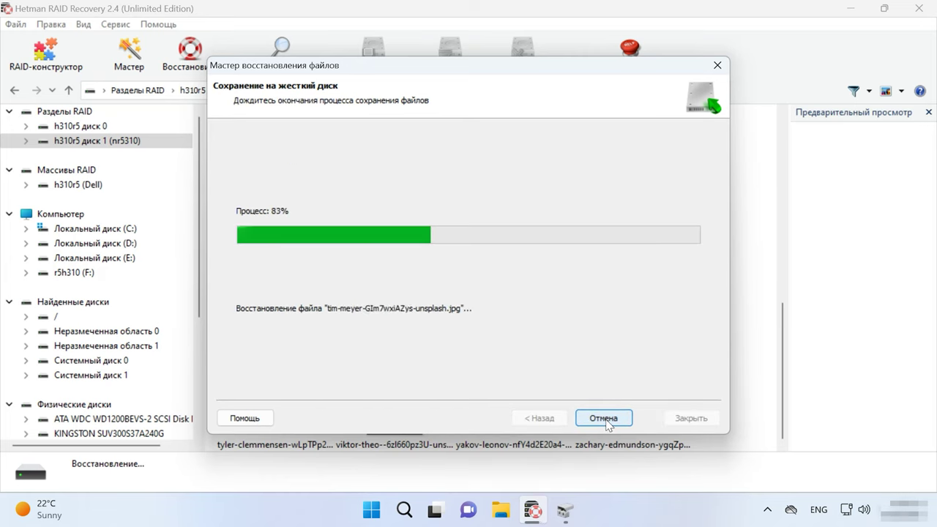
pyautogui.click(604, 419)
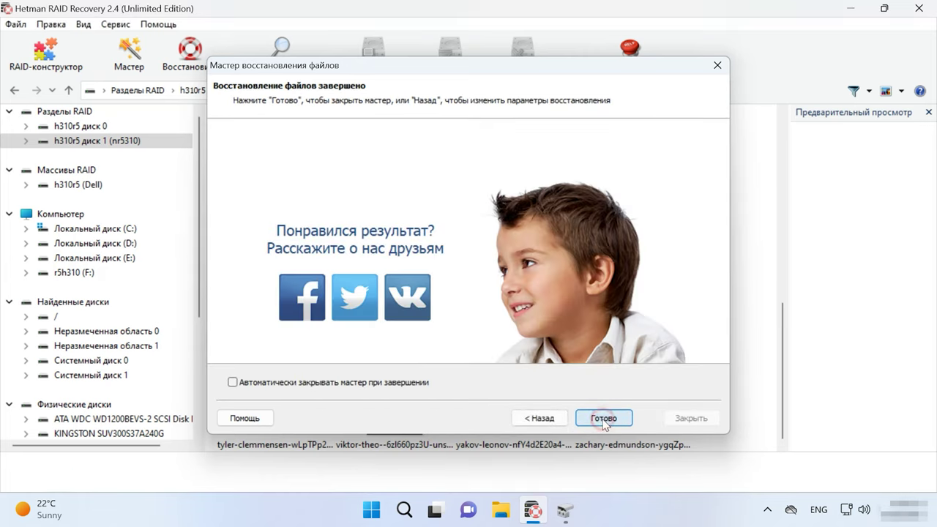
# Switch to File Explorer and open folder 1 on Local Disk (C:) to check the recovered photos.
pyautogui.click(507, 516)
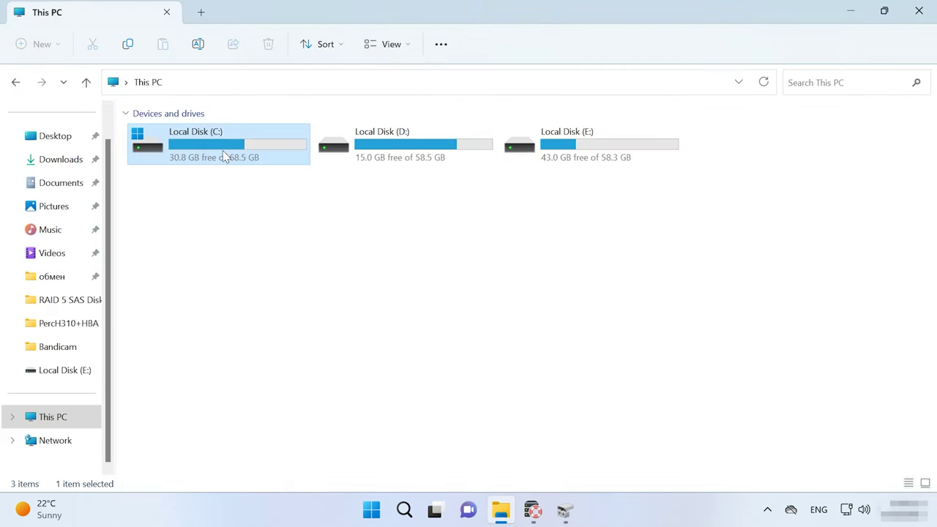
pyautogui.doubleClick(223, 152)
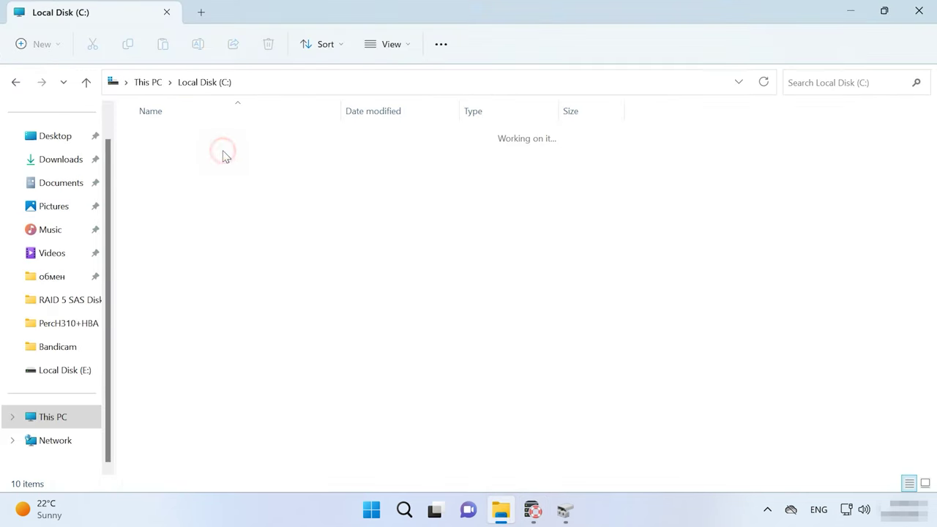
pyautogui.doubleClick(181, 136)
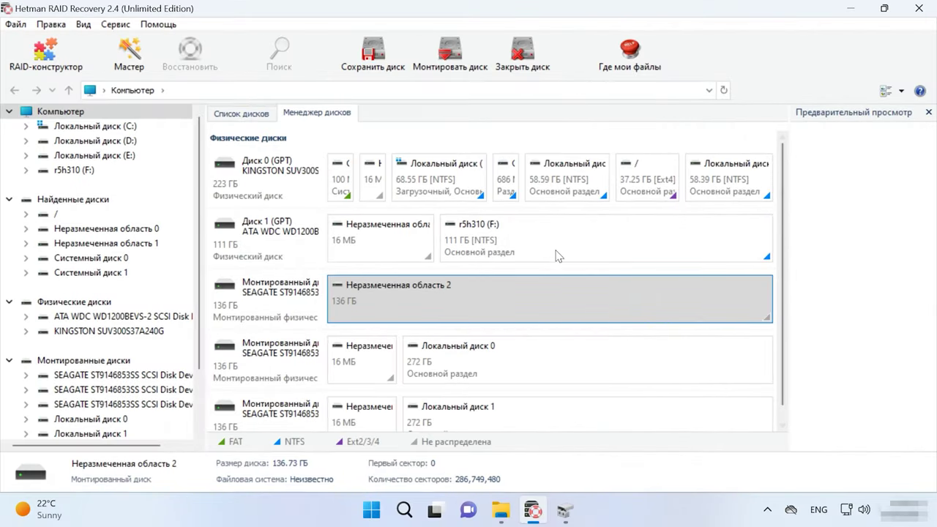
# Start the RAID constructor (RAID-конструктор) and choose to create the array manually (Создание вручную).
pyautogui.click(555, 237)
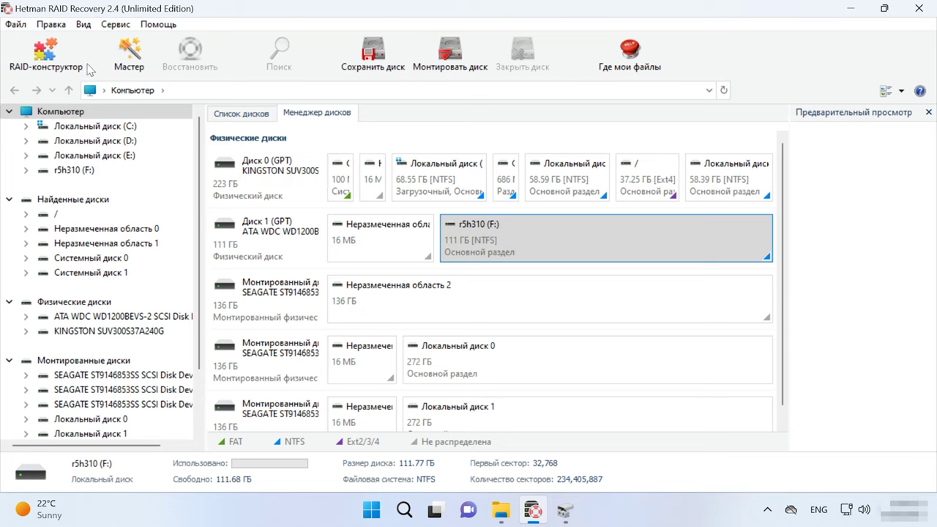
pyautogui.click(55, 69)
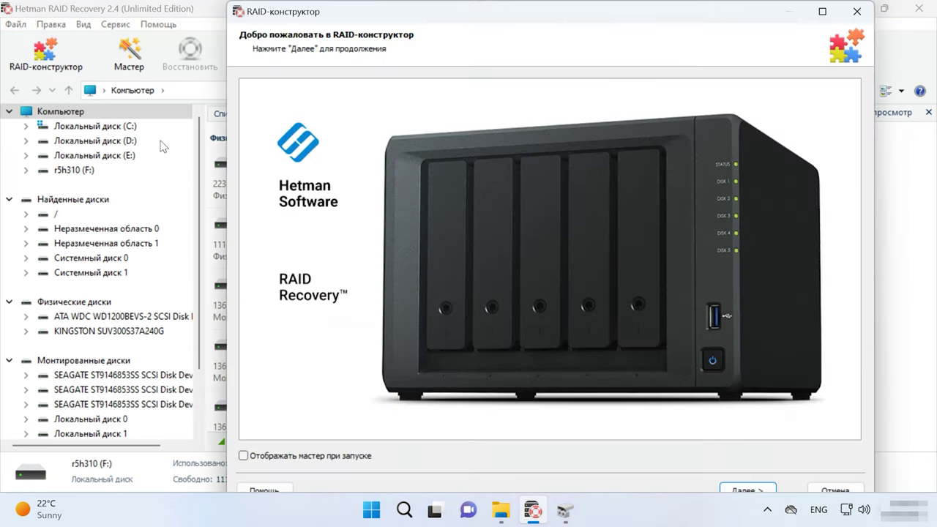
pyautogui.click(747, 489)
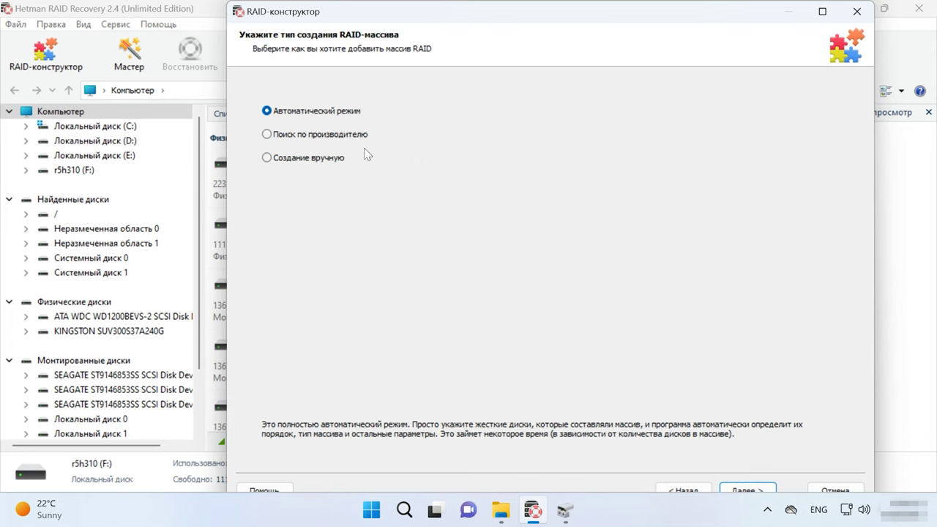
pyautogui.click(287, 160)
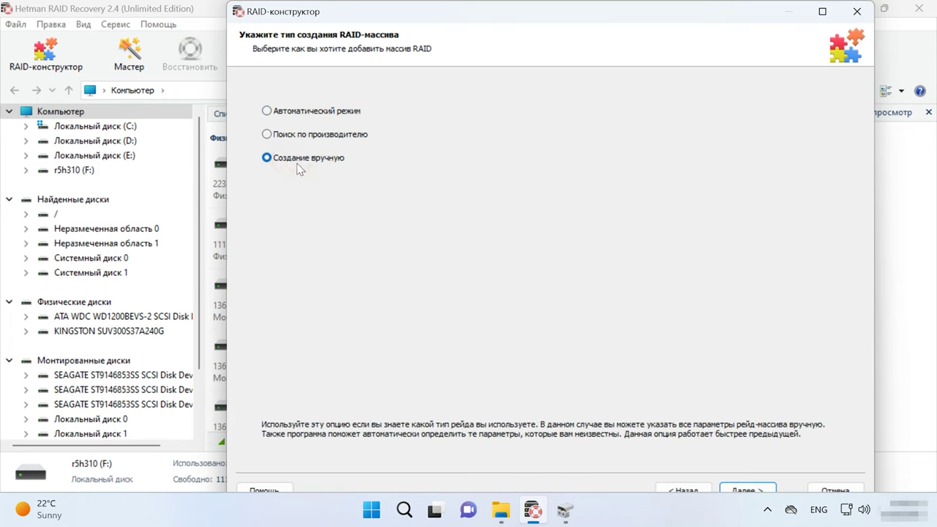
pyautogui.click(761, 488)
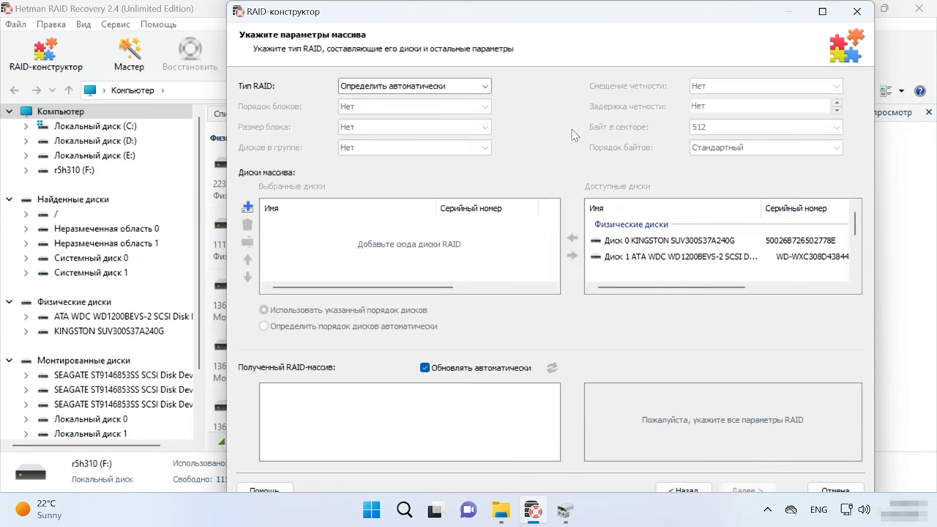
# Set the array type to RAID 5 (Parity), the block order to Left Synchronous and the block size to 64 КБ.
pyautogui.click(483, 89)
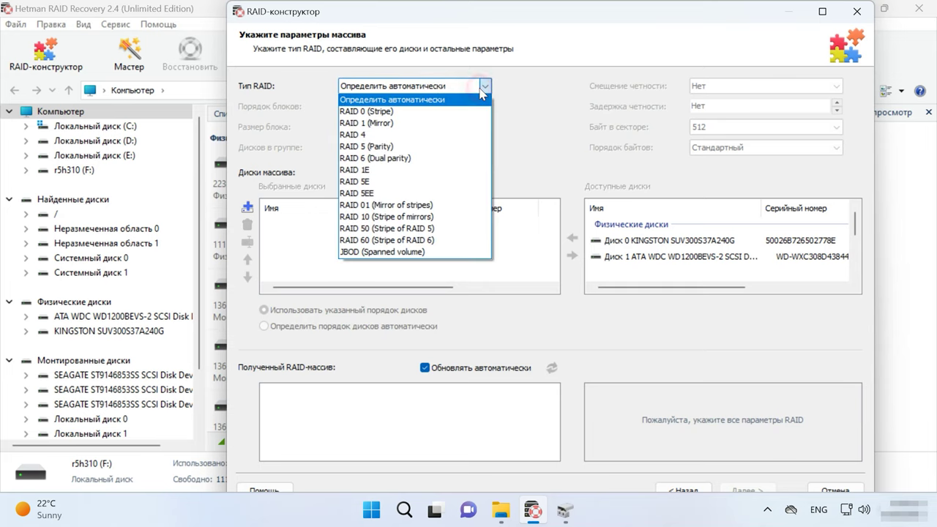
pyautogui.click(377, 149)
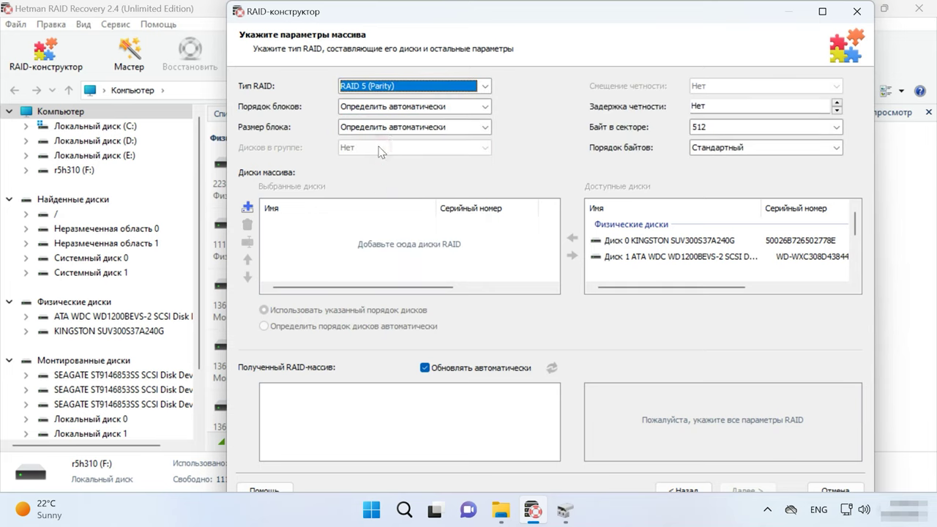
pyautogui.click(410, 109)
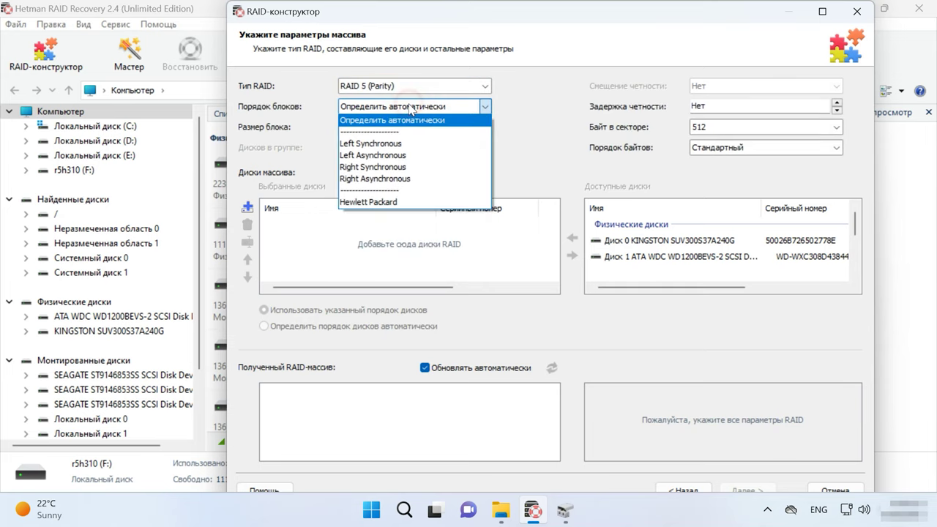
pyautogui.click(390, 146)
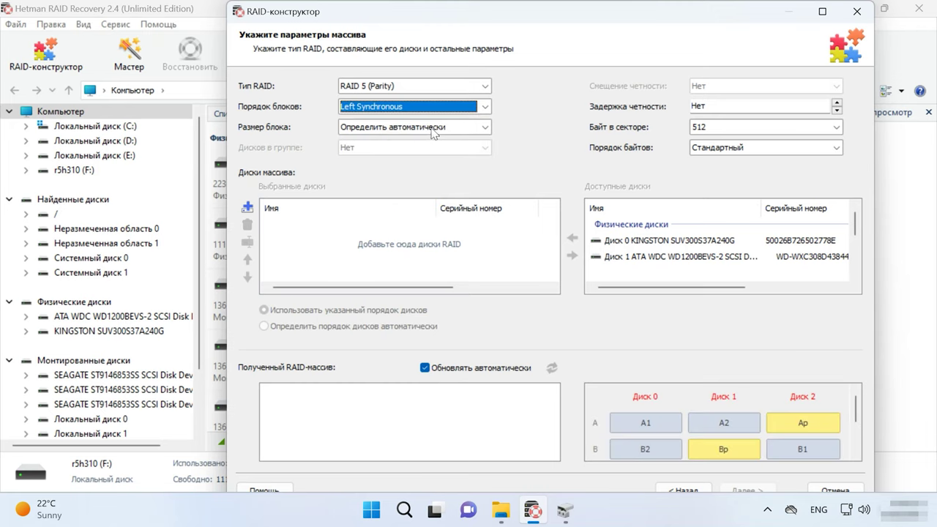
pyautogui.click(434, 129)
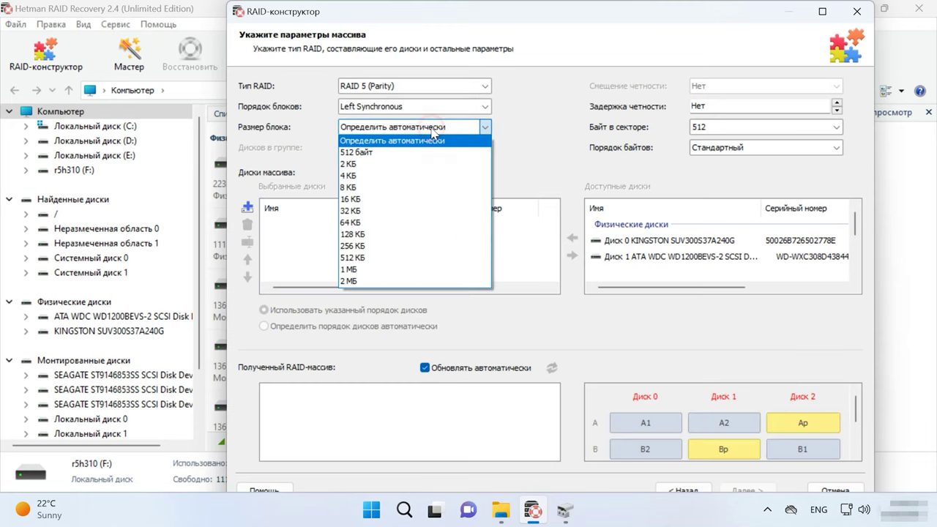
pyautogui.click(360, 222)
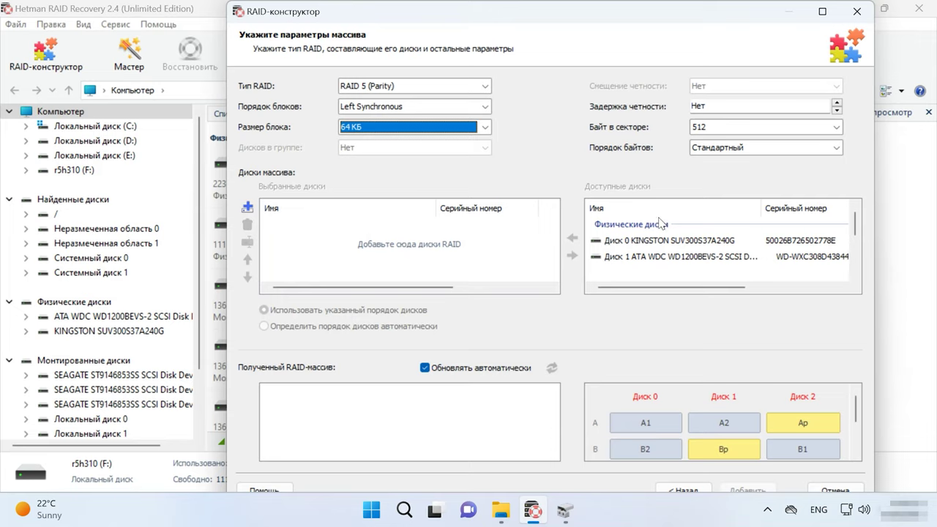
# Add the three mounted SEAGATE ST9146853SS disks, Device0, Device1 and Device2, to the array's selected disks.
pyautogui.scroll(-5, 857, 241)
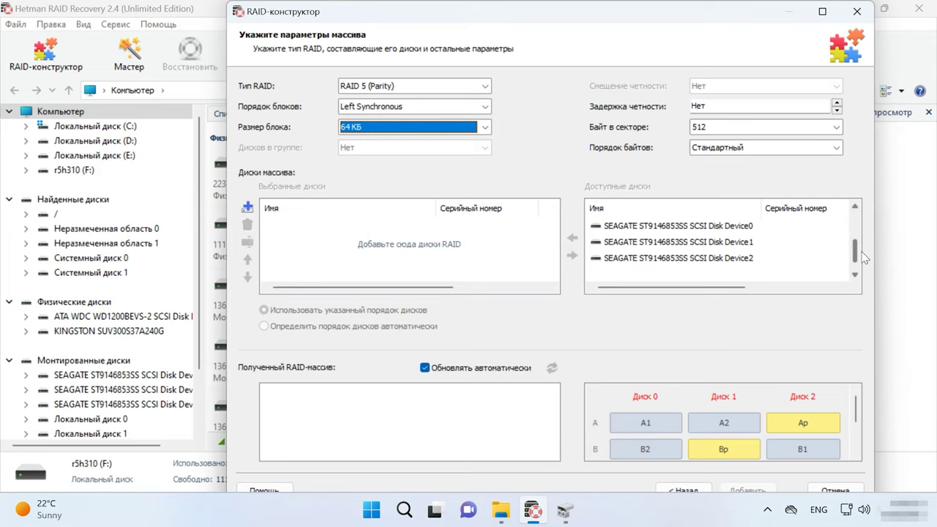
pyautogui.click(608, 227)
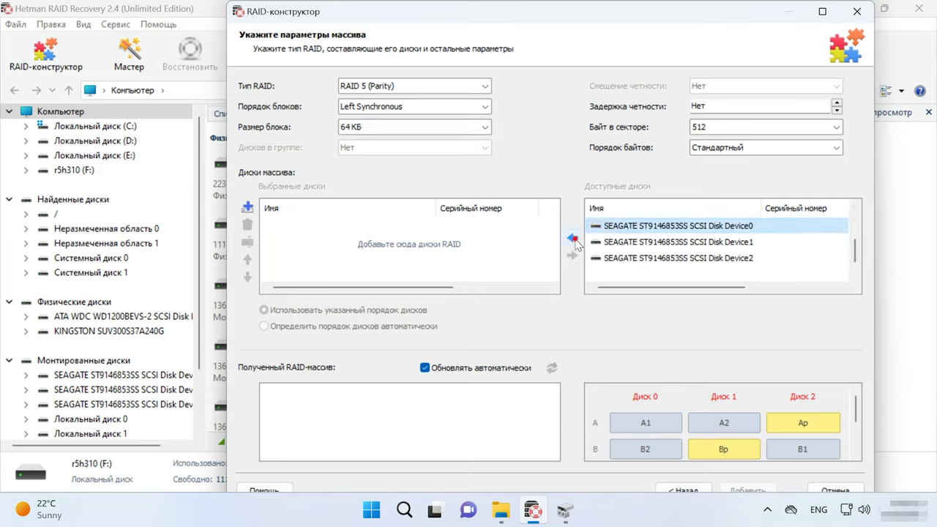
pyautogui.click(573, 239)
pyautogui.click(573, 239)
pyautogui.click(573, 239)
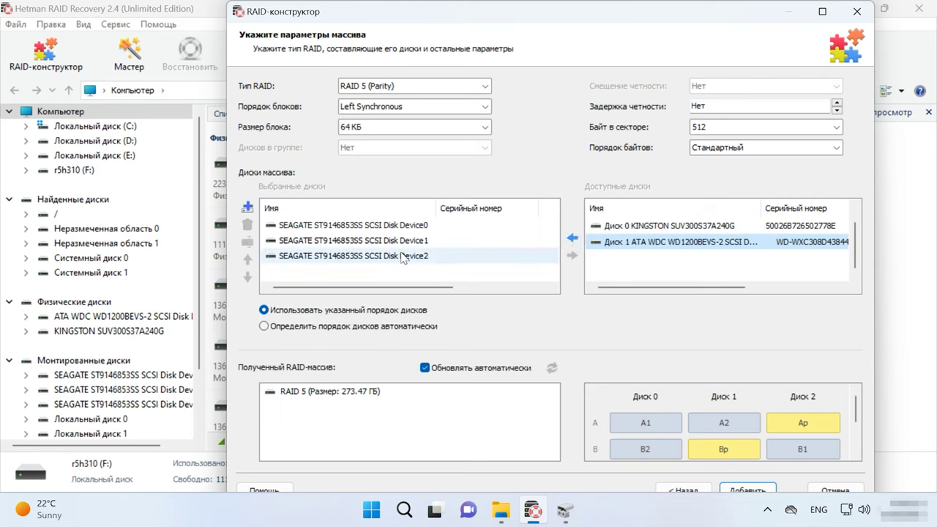
# View the offset and size options of Device0 without changing them, and move Device2 to first place in the disk order.
pyautogui.doubleClick(280, 230)
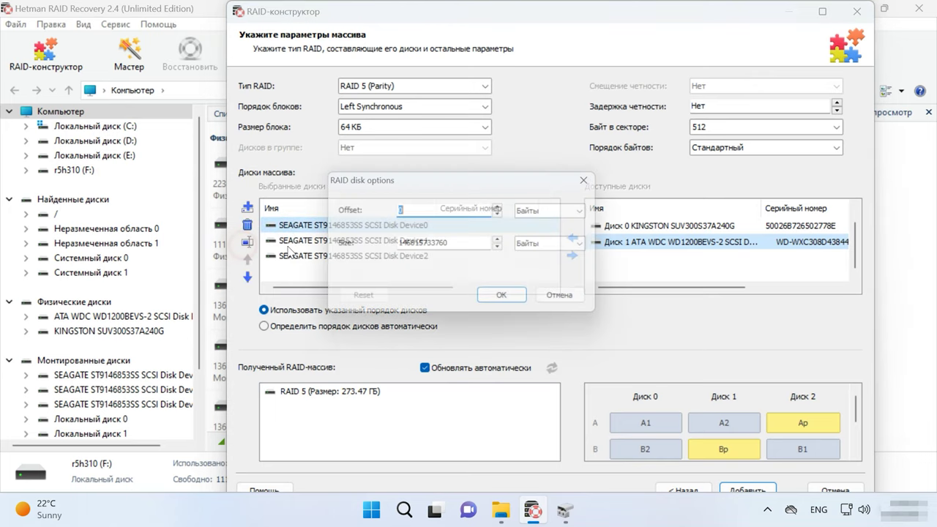
pyautogui.click(572, 308)
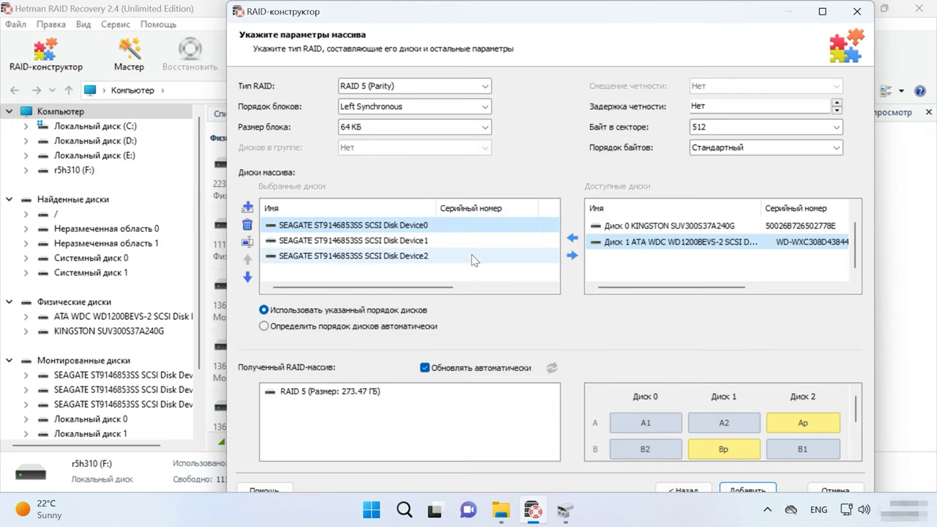
pyautogui.click(300, 255)
pyautogui.click(249, 260)
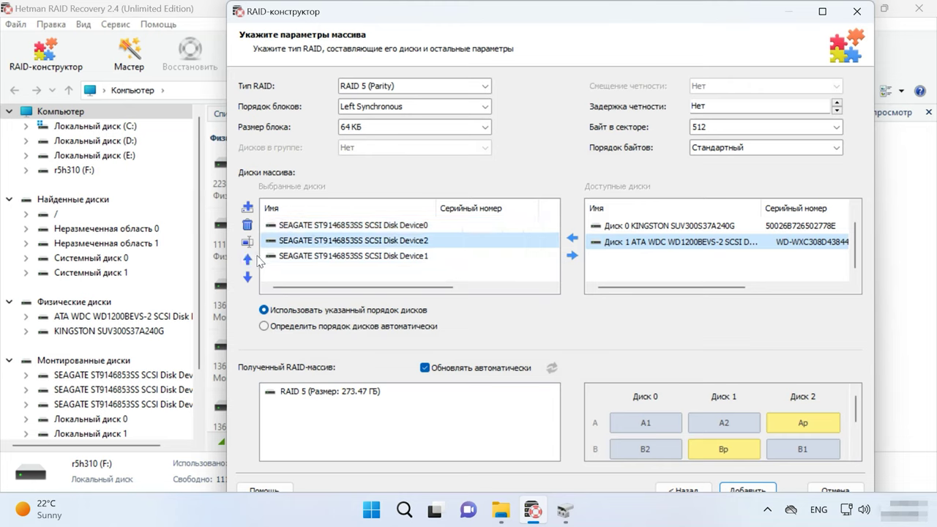
pyautogui.click(249, 259)
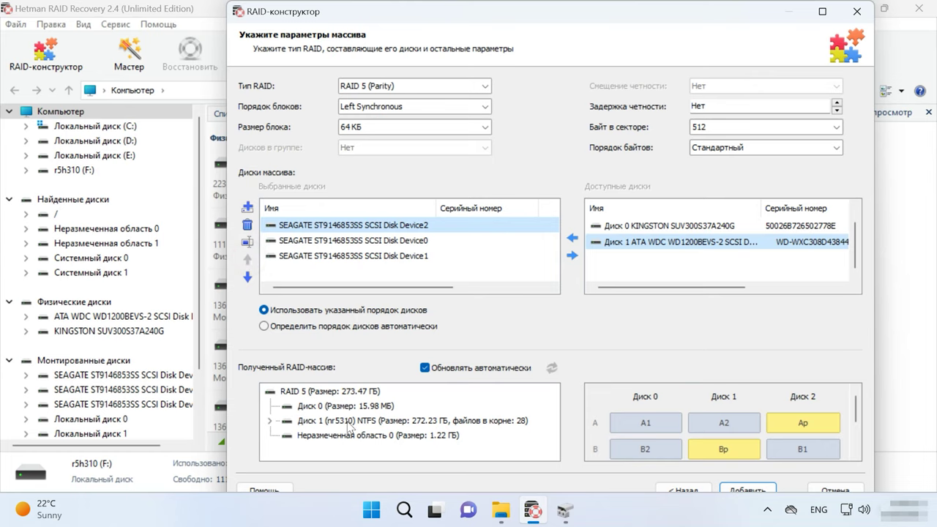
# Browse the files on the assembled array's nr5310 partition and add the RAID 5 array to the program.
pyautogui.click(350, 424)
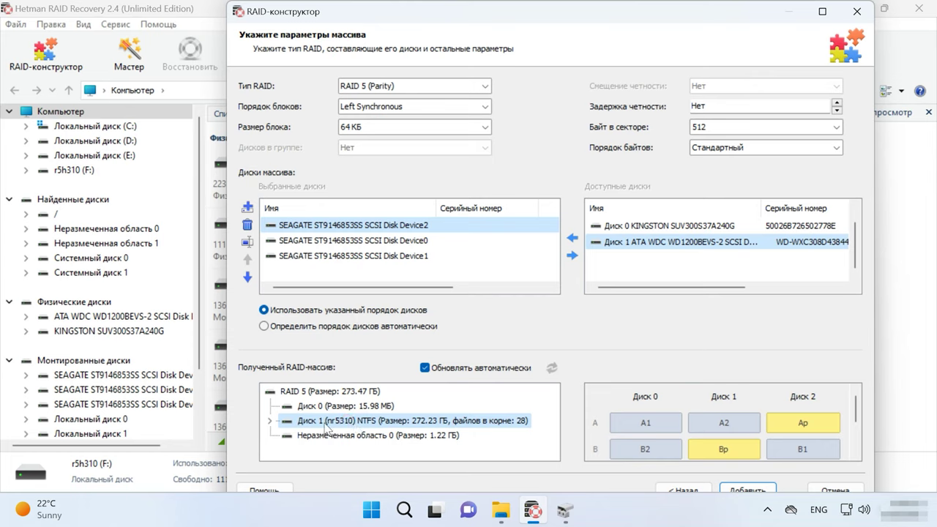
pyautogui.click(270, 423)
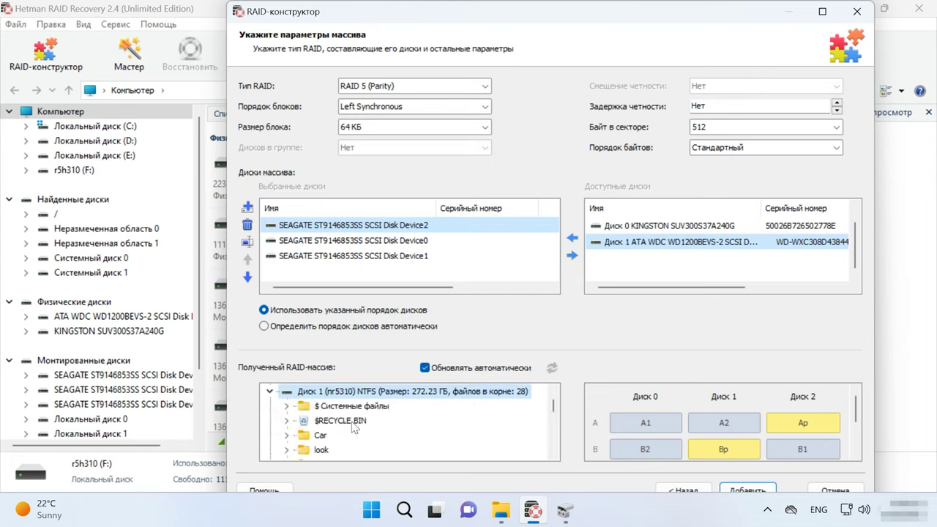
pyautogui.scroll(-10, 352, 427)
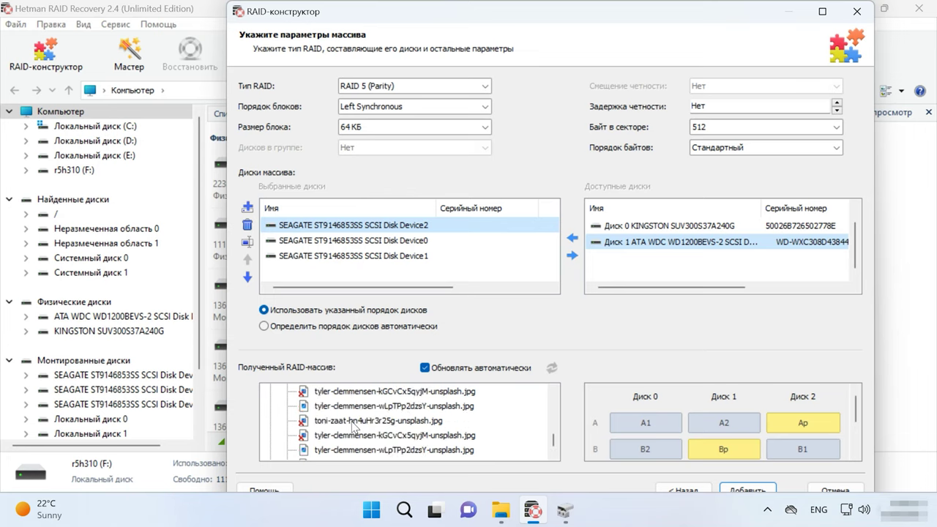
pyautogui.scroll(-10, 352, 427)
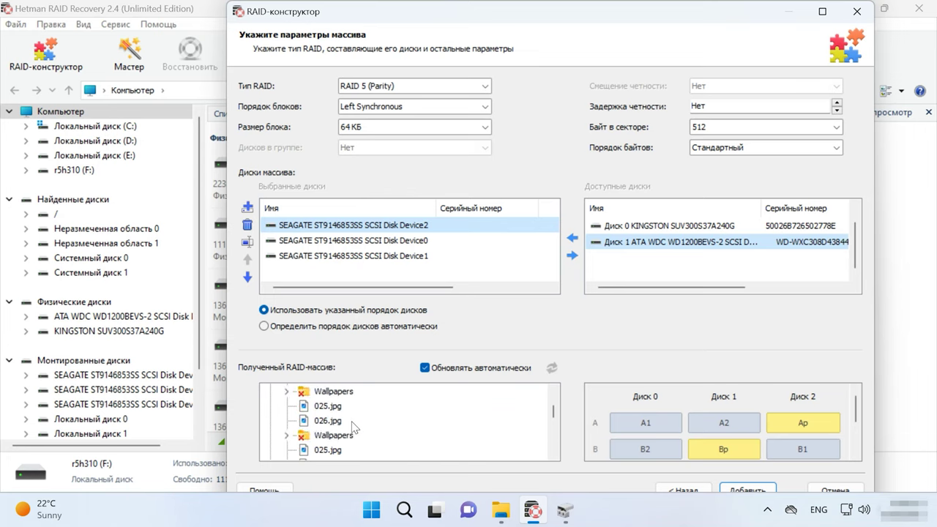
pyautogui.scroll(1, 353, 427)
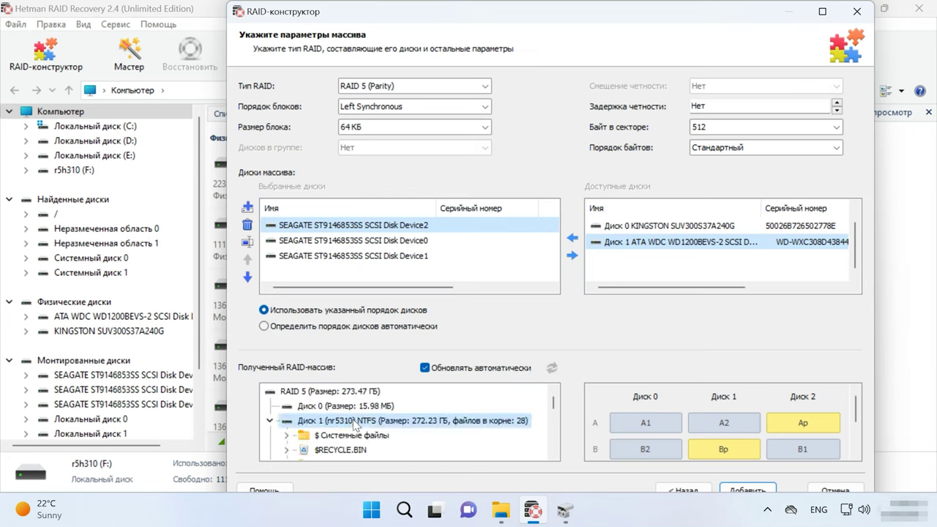
pyautogui.click(747, 490)
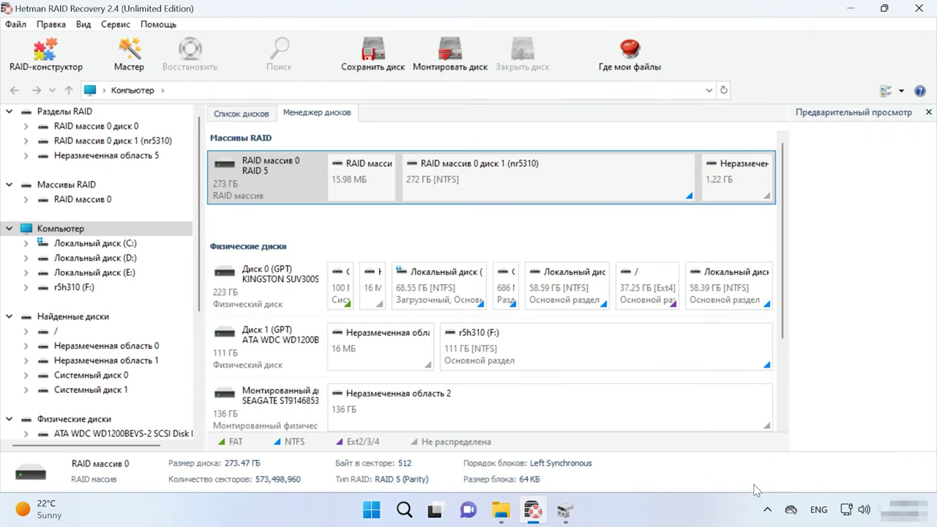
# Run a quick scan of the partition RAID массив 0 диск 1 (nr5310) and look through the files found.
pyautogui.click(478, 182)
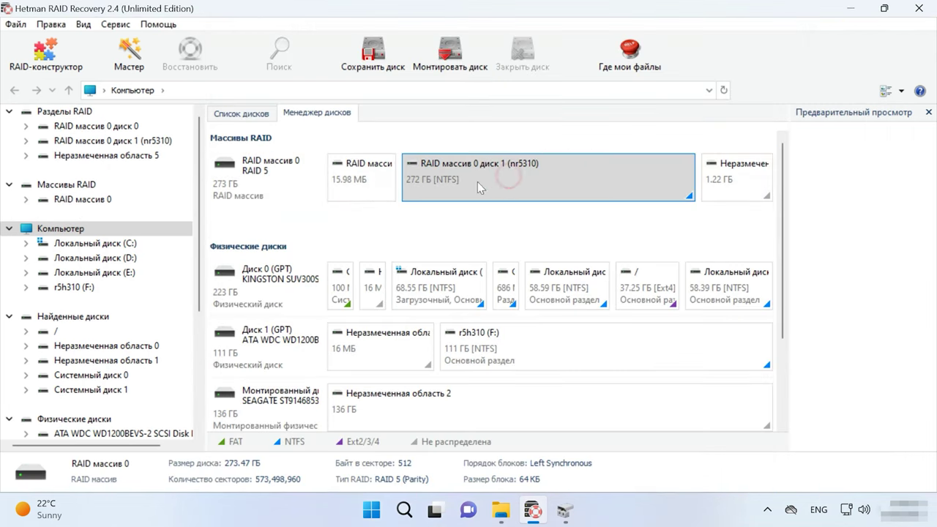
pyautogui.doubleClick(537, 188)
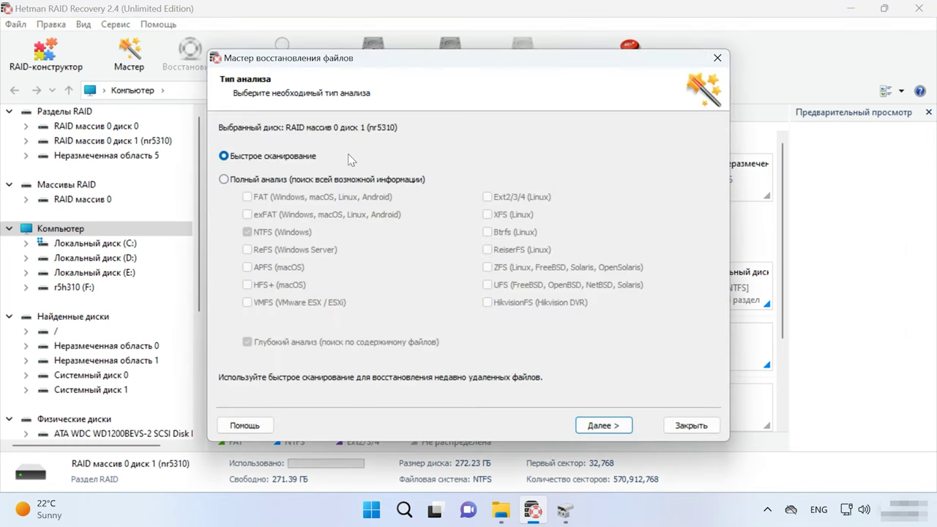
pyautogui.click(621, 431)
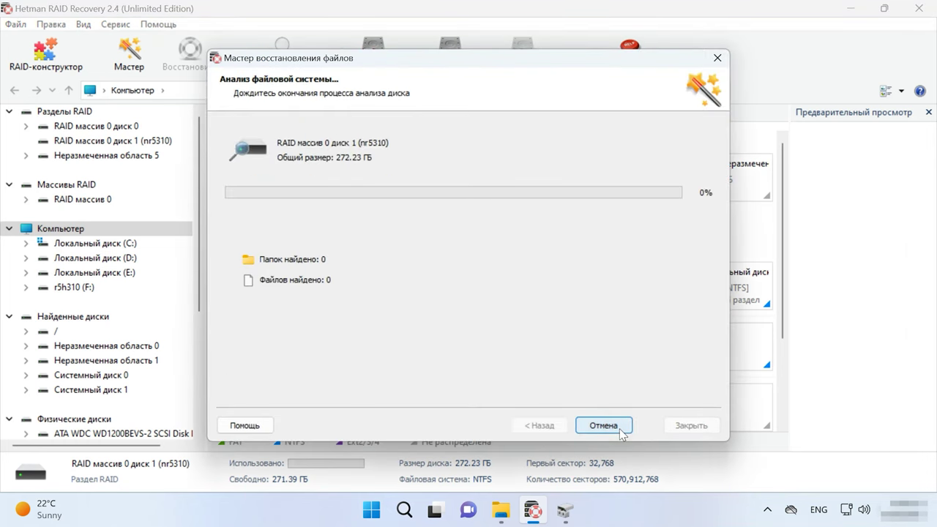
pyautogui.click(617, 429)
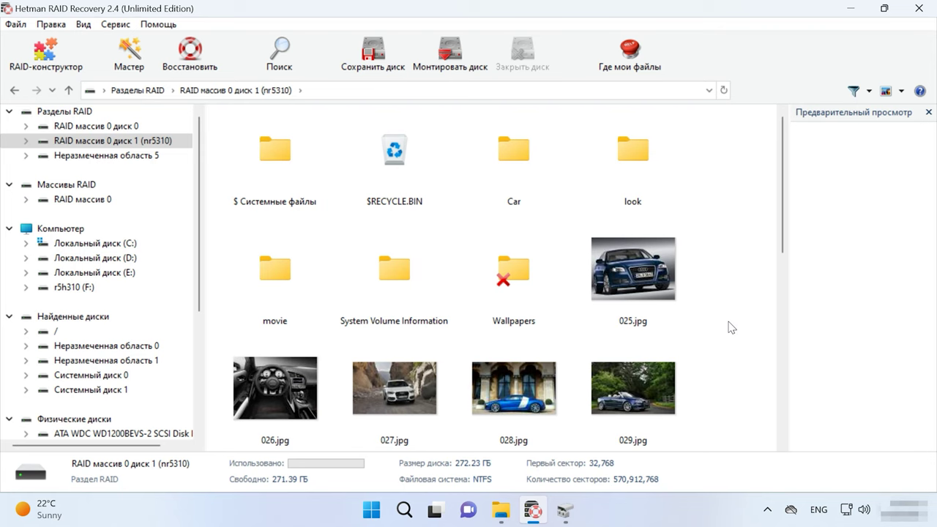
pyautogui.scroll(-10, 730, 328)
pyautogui.scroll(10, 729, 327)
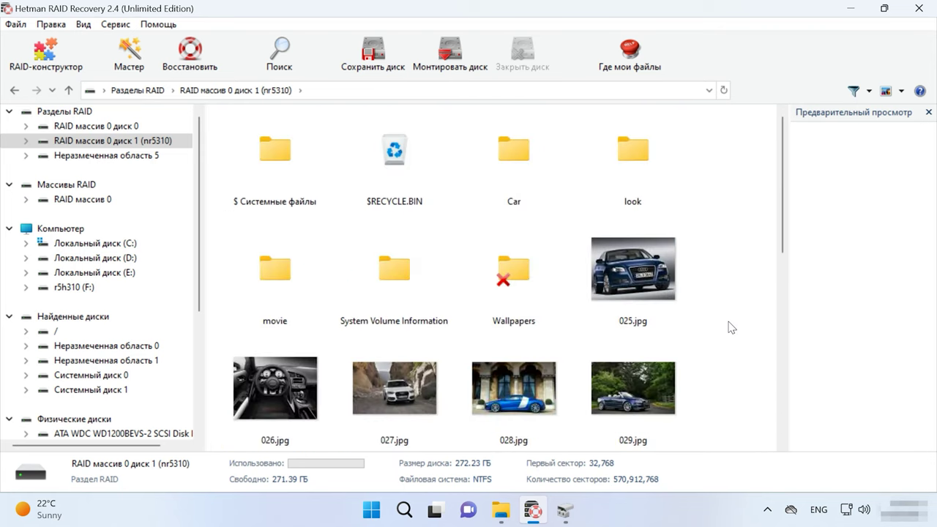